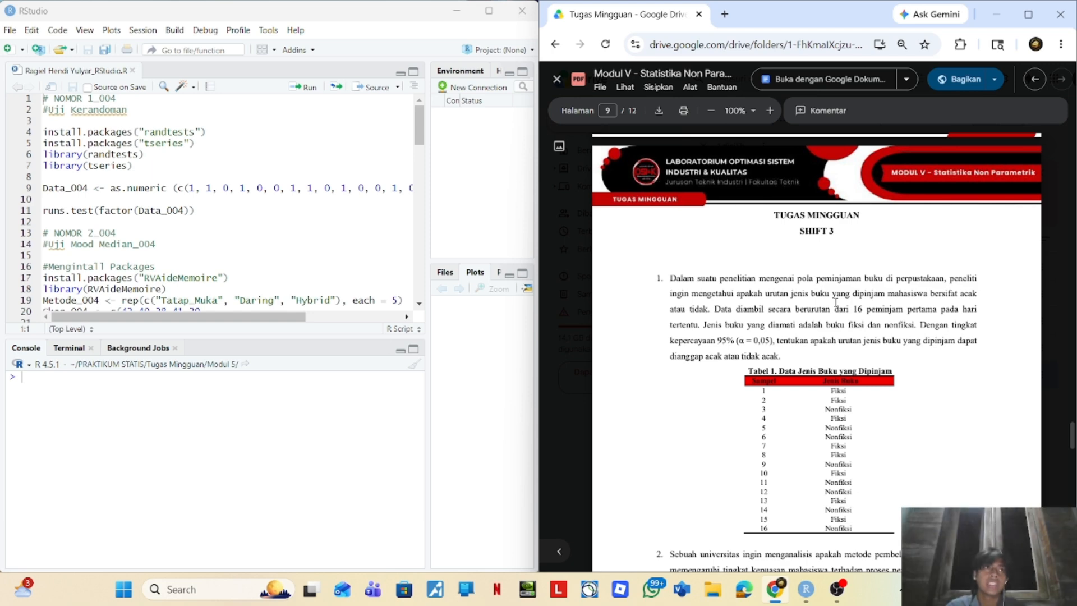
- Read question 1 of the Shift 3 assignment, including its significance level and Table 1 of borrowed book types
scroll(889, 264, "down", 1)
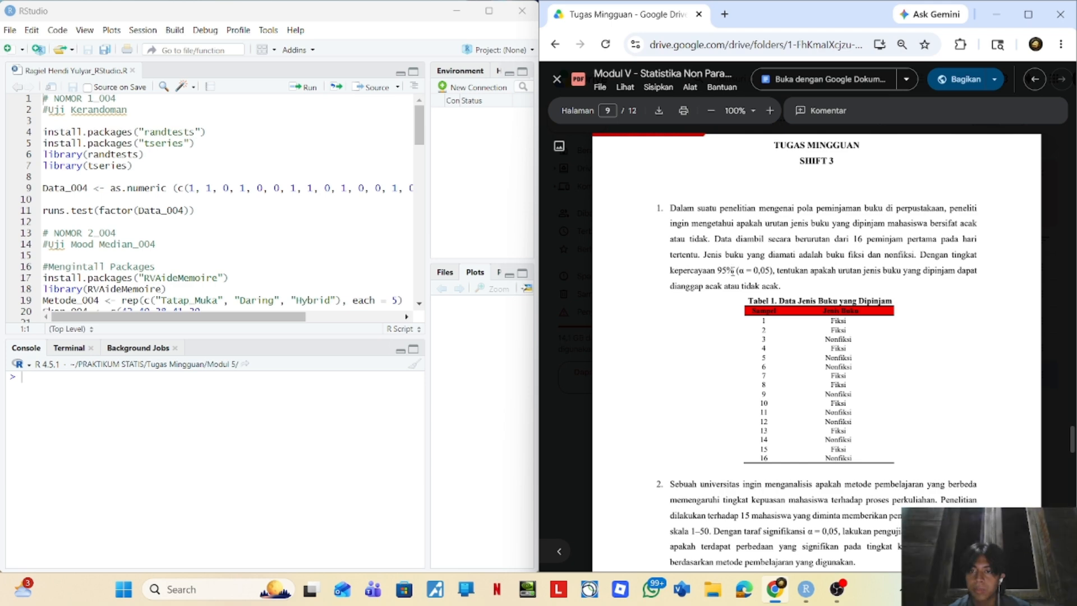
double_click(764, 273)
left_click(763, 274)
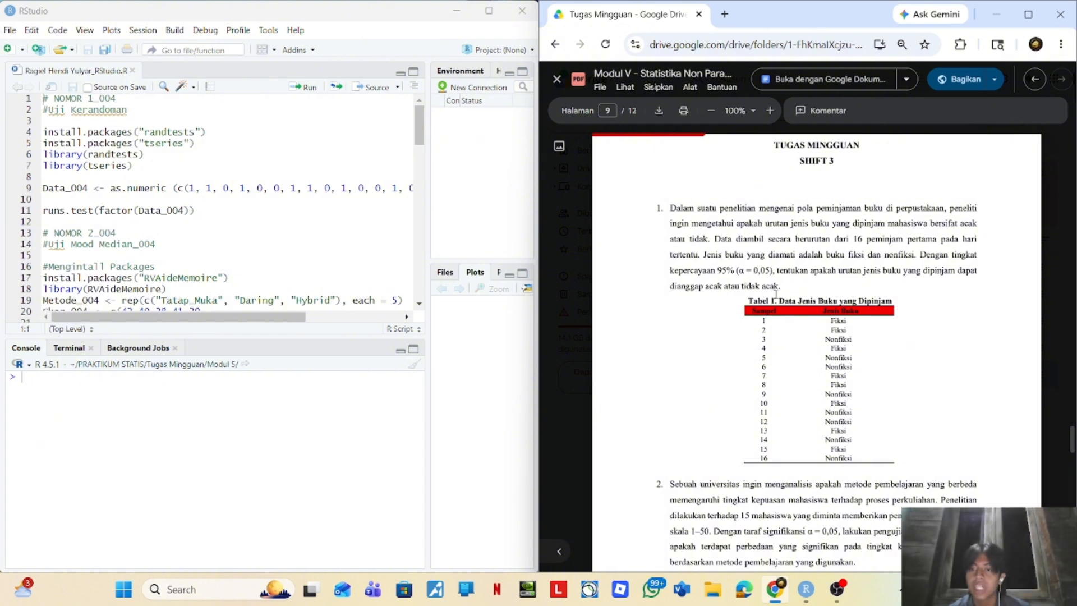
scroll(778, 297, "down", 1)
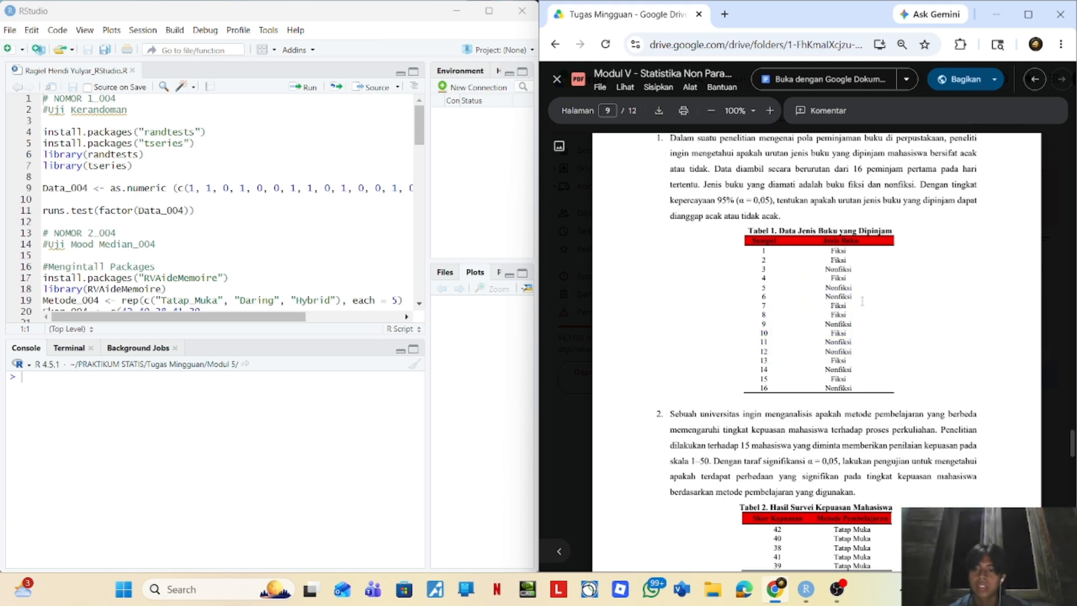
scroll(861, 301, "up", 2)
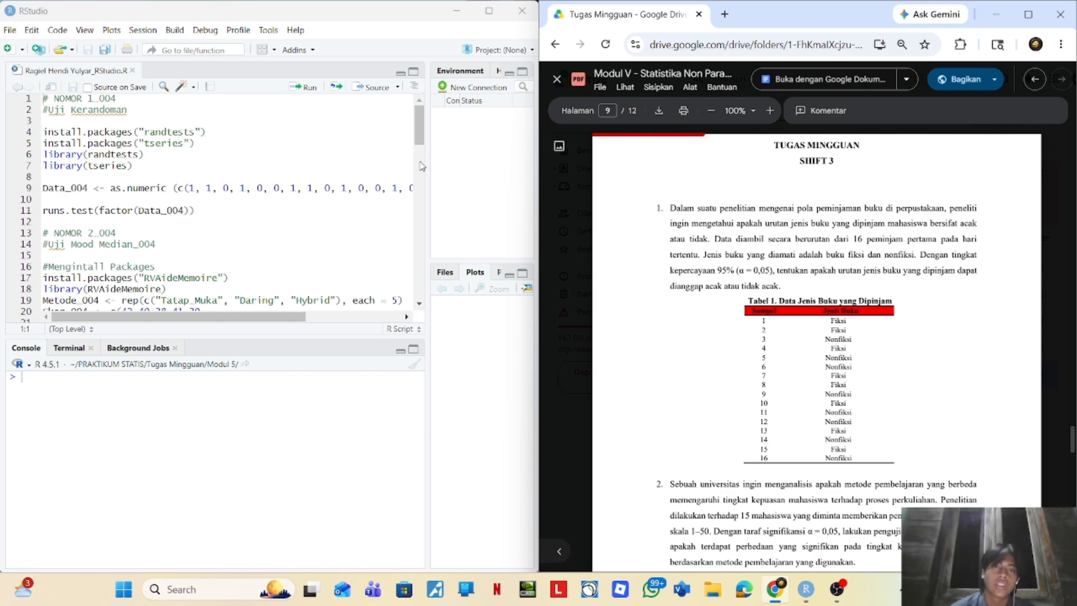
- Widen the script editor and review question 1's packages and Data_004 vector against the Fiksi/Nonfiksi entries in Table 1
left_click_drag(428, 161, 471, 162)
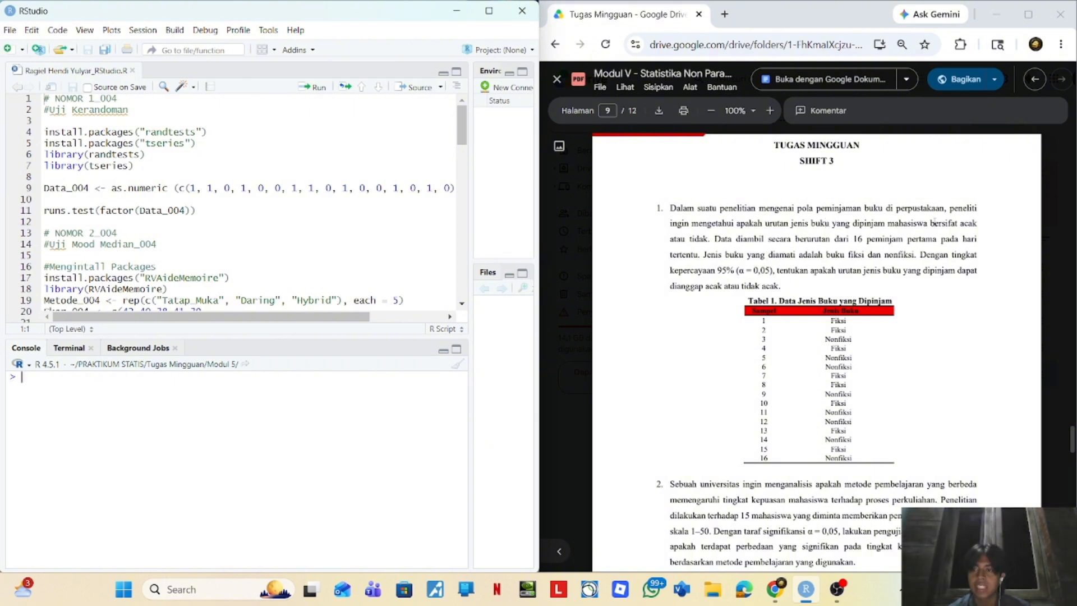
left_click(77, 142)
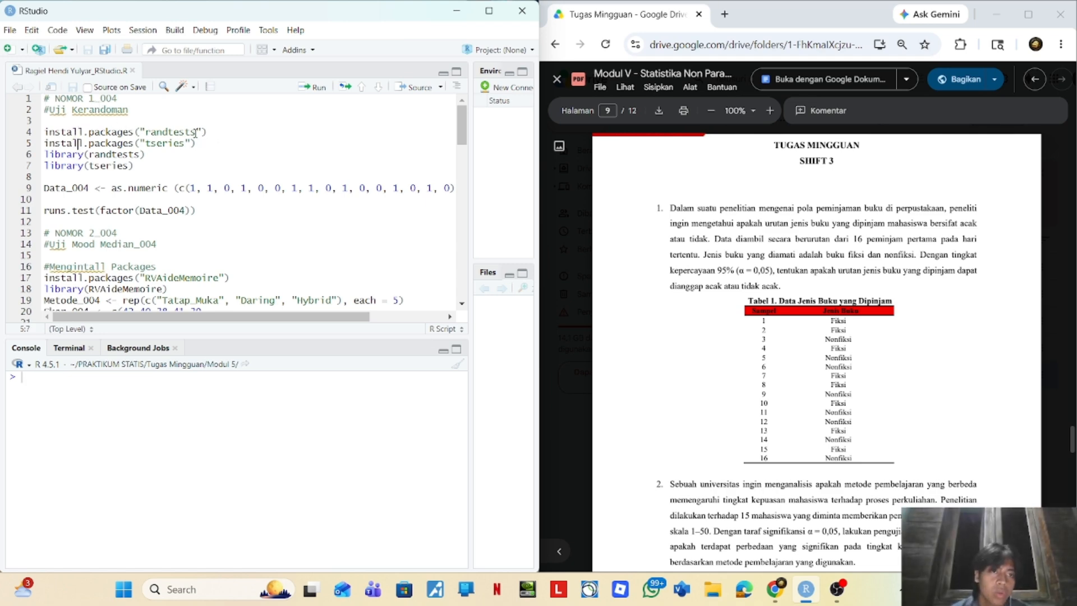
left_click_drag(196, 133, 152, 128)
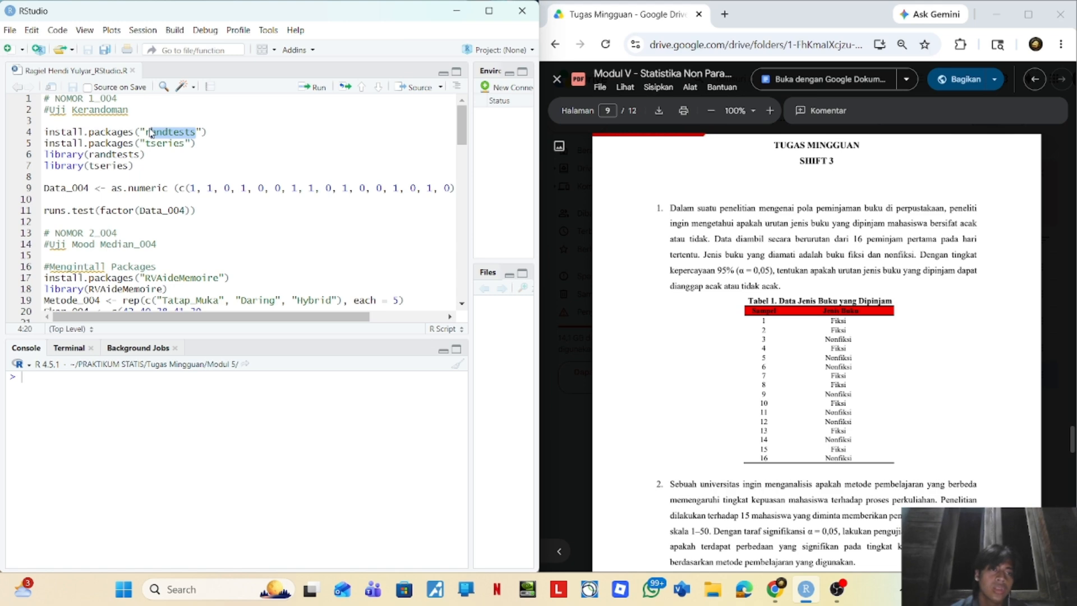
left_click(151, 131)
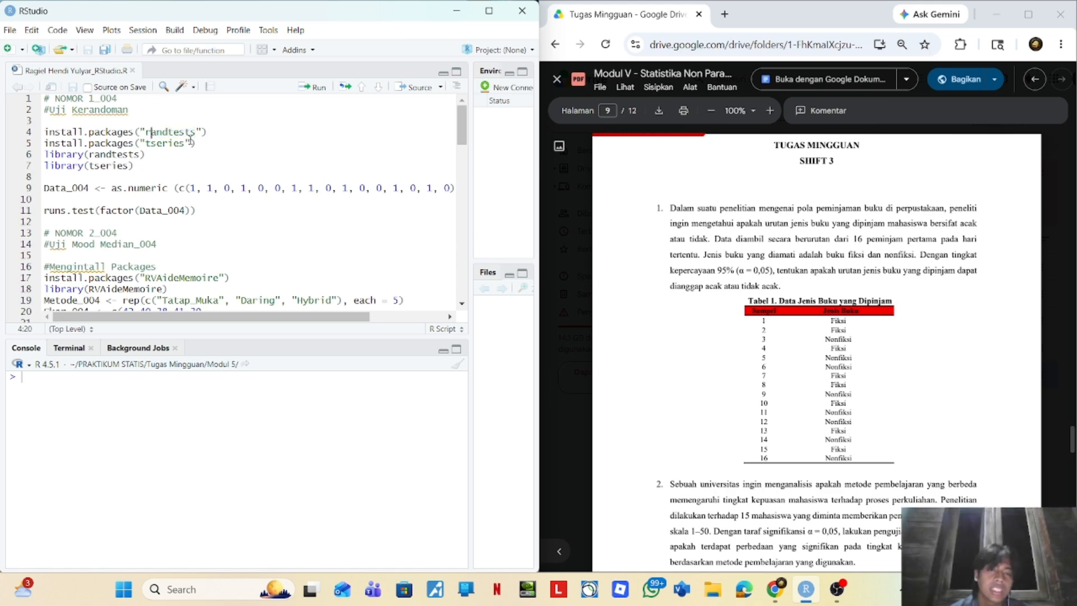
scroll(191, 140, "down", 2)
scroll(191, 139, "up", 2)
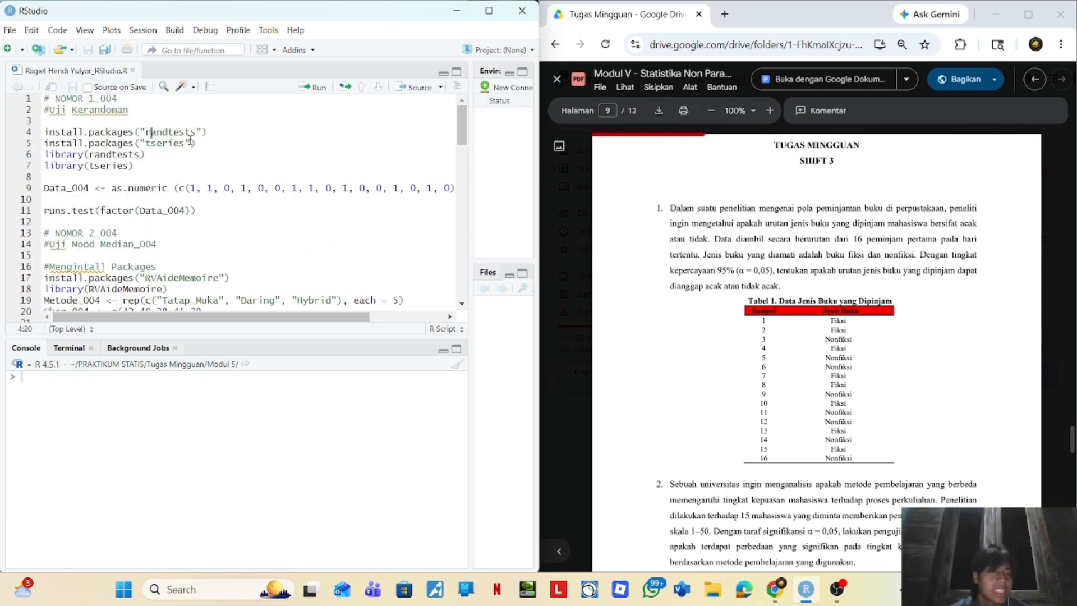
left_click_drag(184, 143, 150, 143)
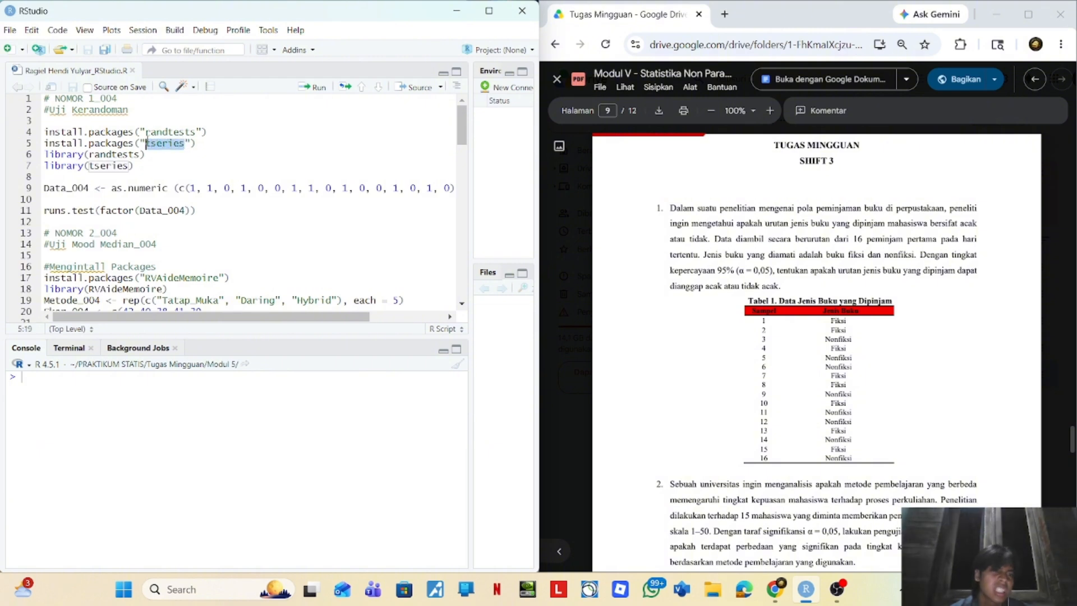
left_click(150, 144)
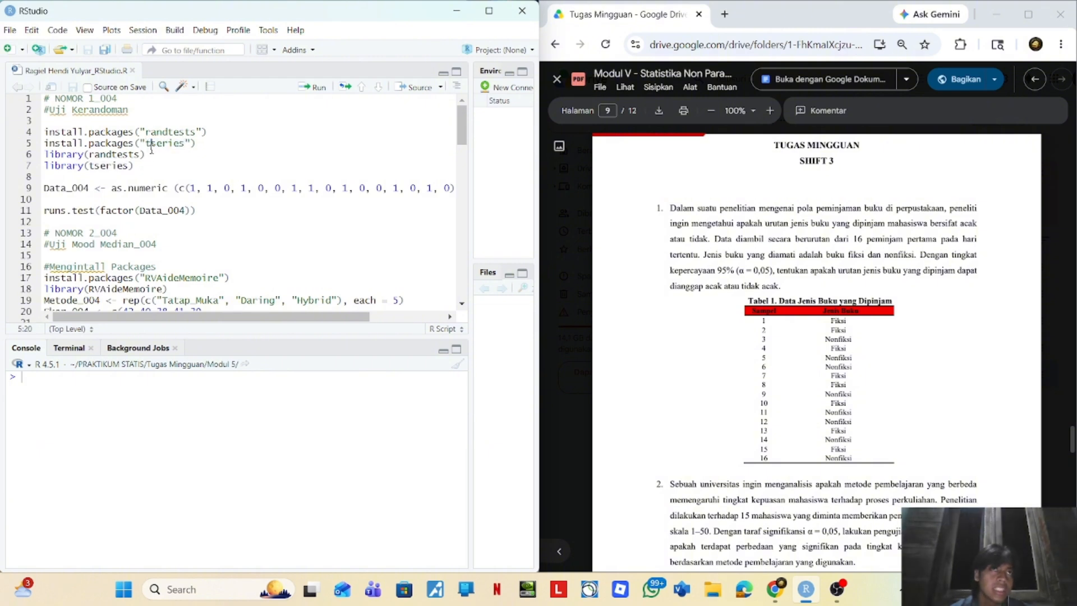
left_click(183, 188)
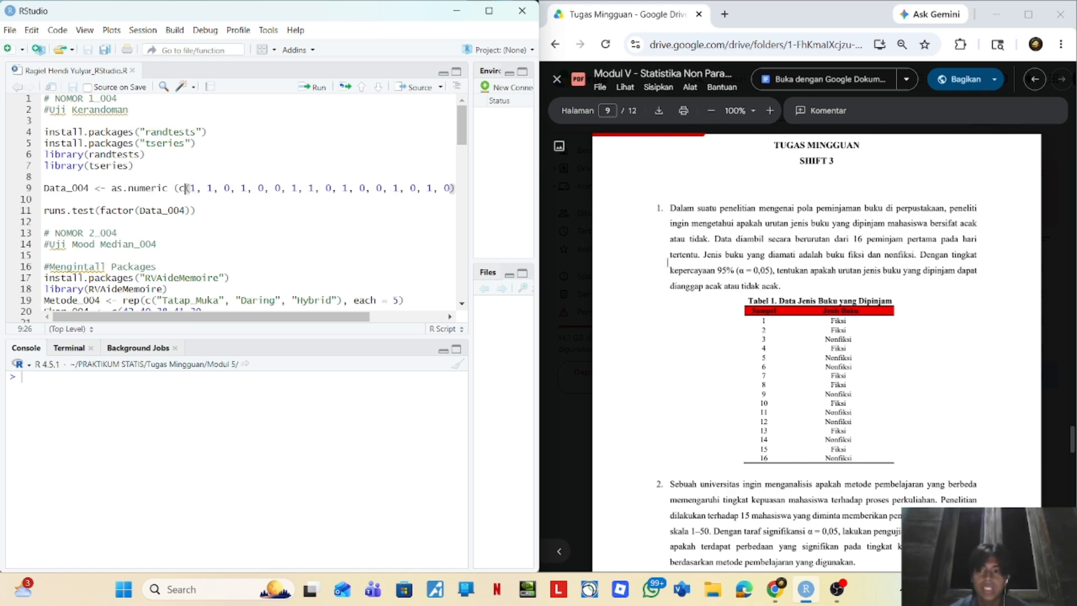
double_click(838, 321)
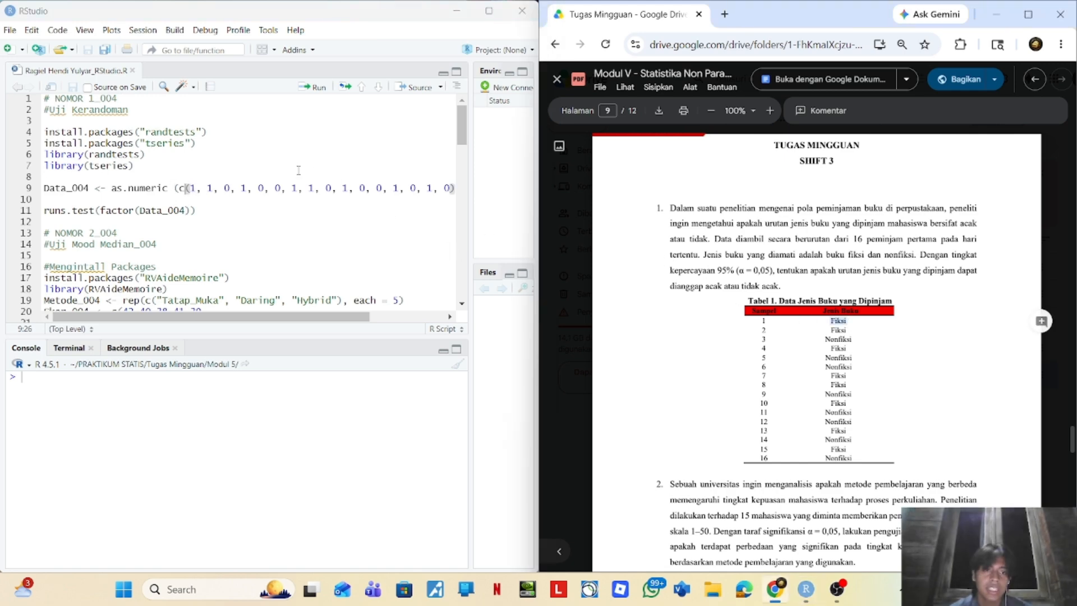
left_click(827, 344)
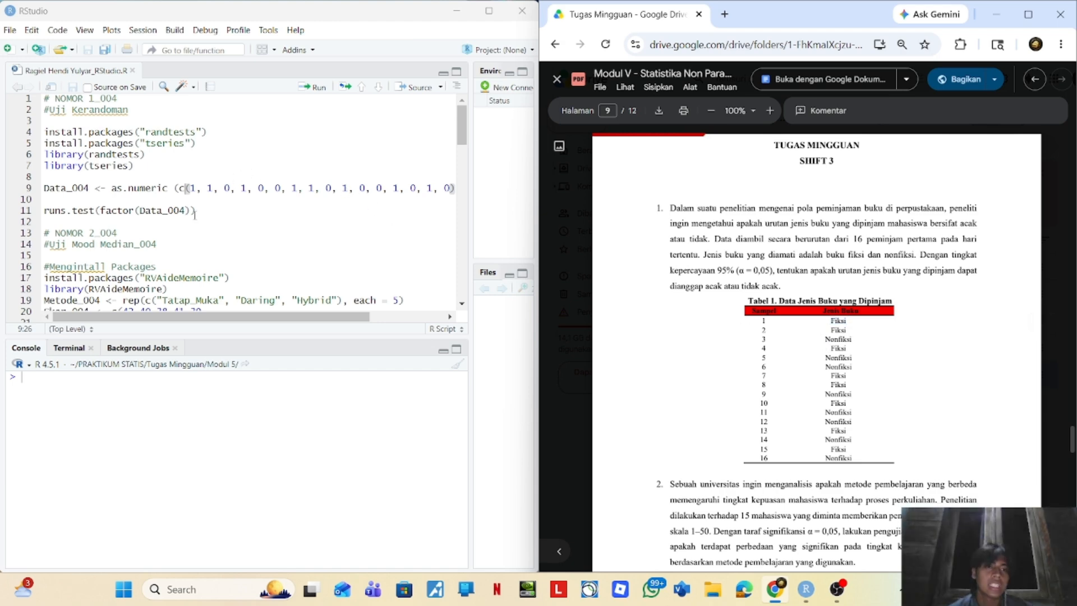
- Run the complete question 1 code through runs.test(factor(Data_004)) and compare its p-value with the assignment's α
left_click_drag(196, 211, 39, 100)
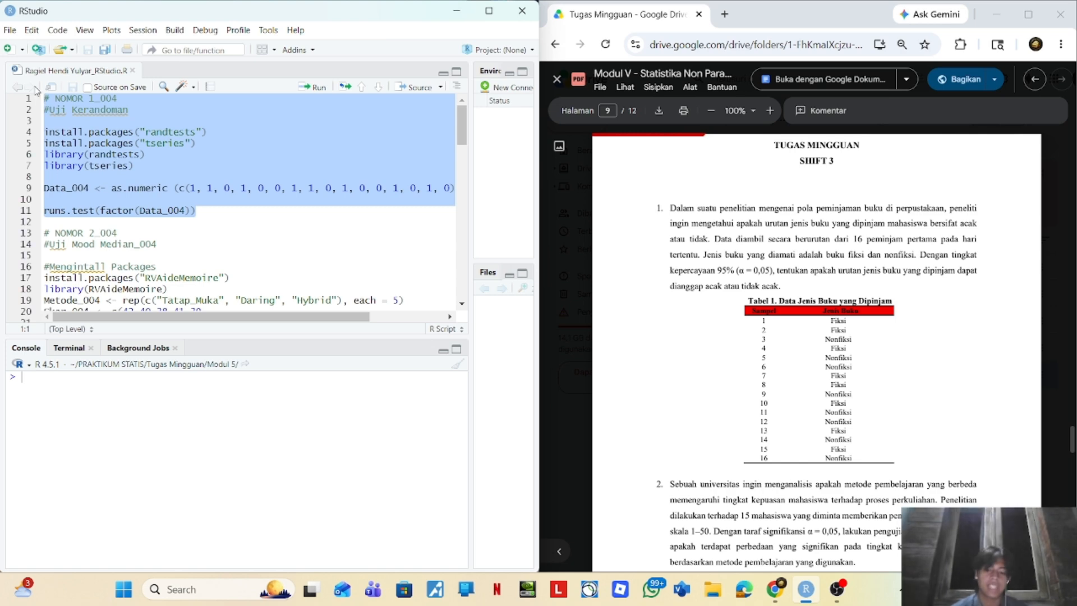
key("ctrl+Return")
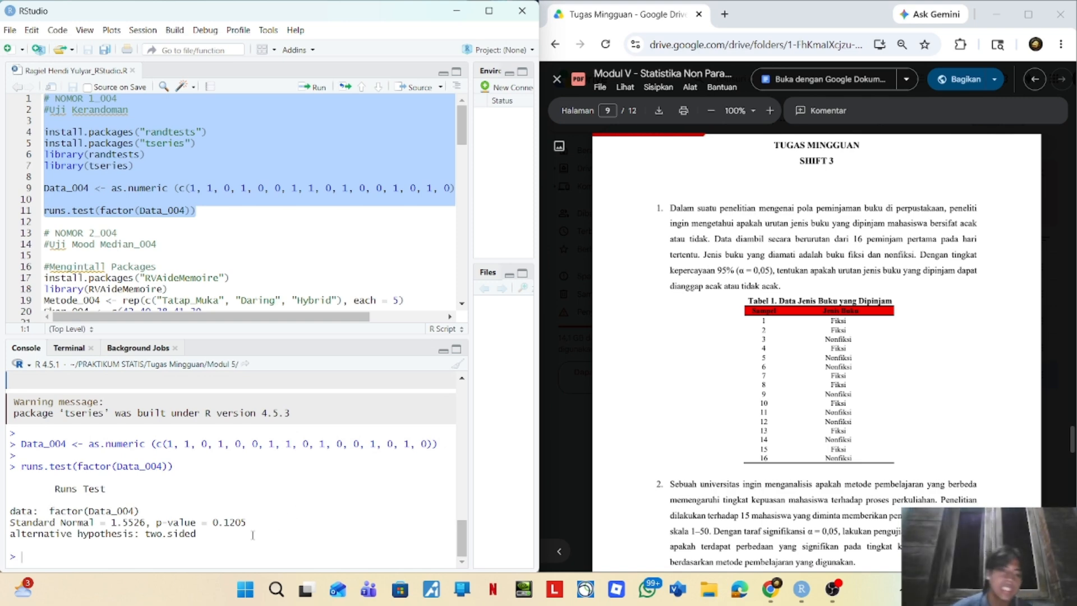
left_click_drag(247, 527, 213, 530)
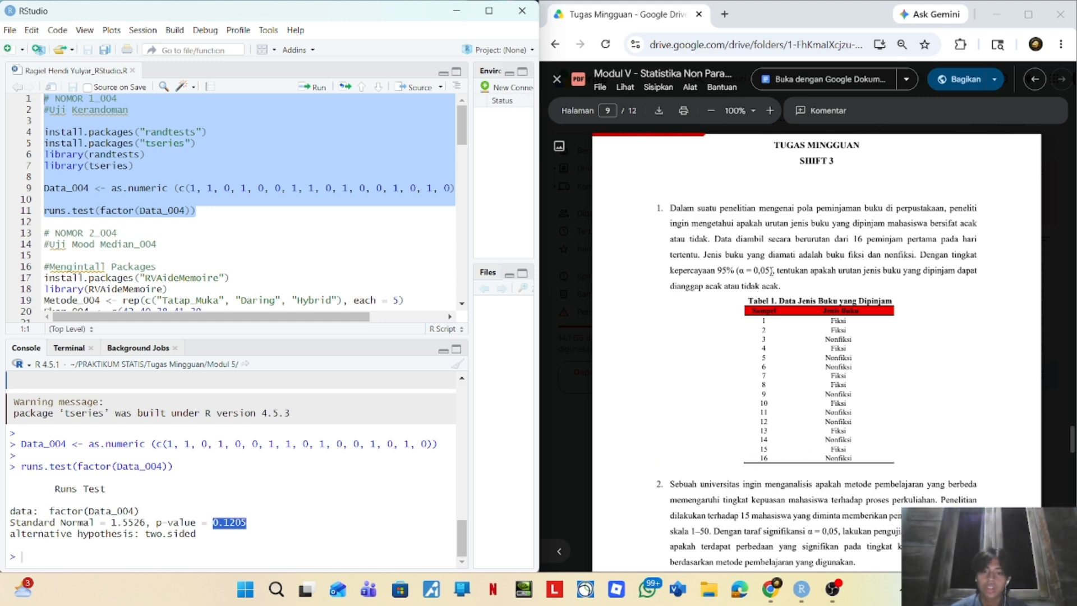
left_click(764, 271)
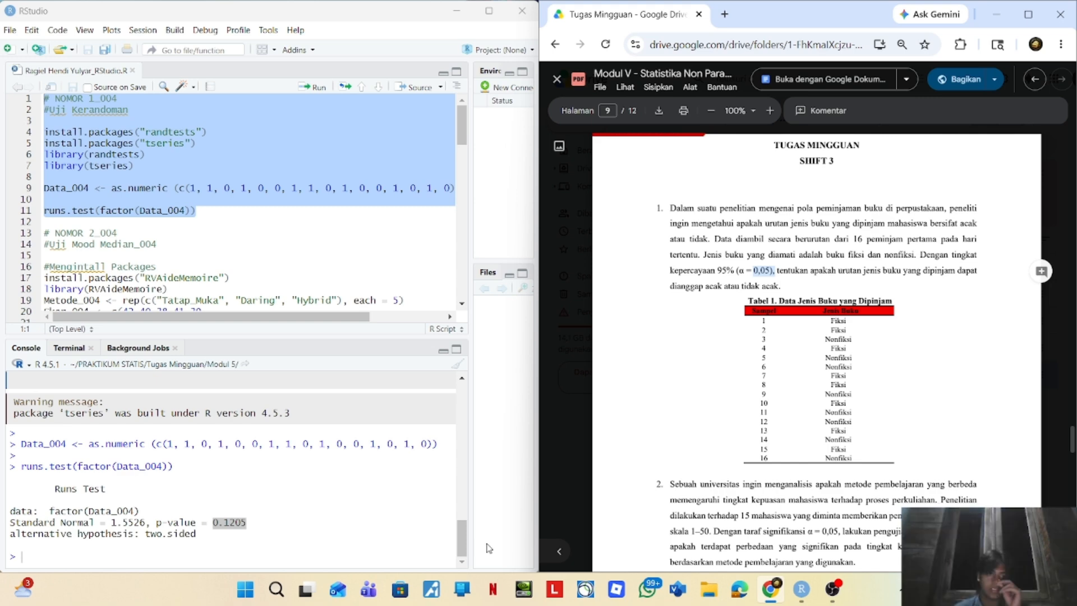
- Bring up the question 2 code and read question 2 with both parts of Table 2 on student satisfaction scores
scroll(214, 284, "down", 3)
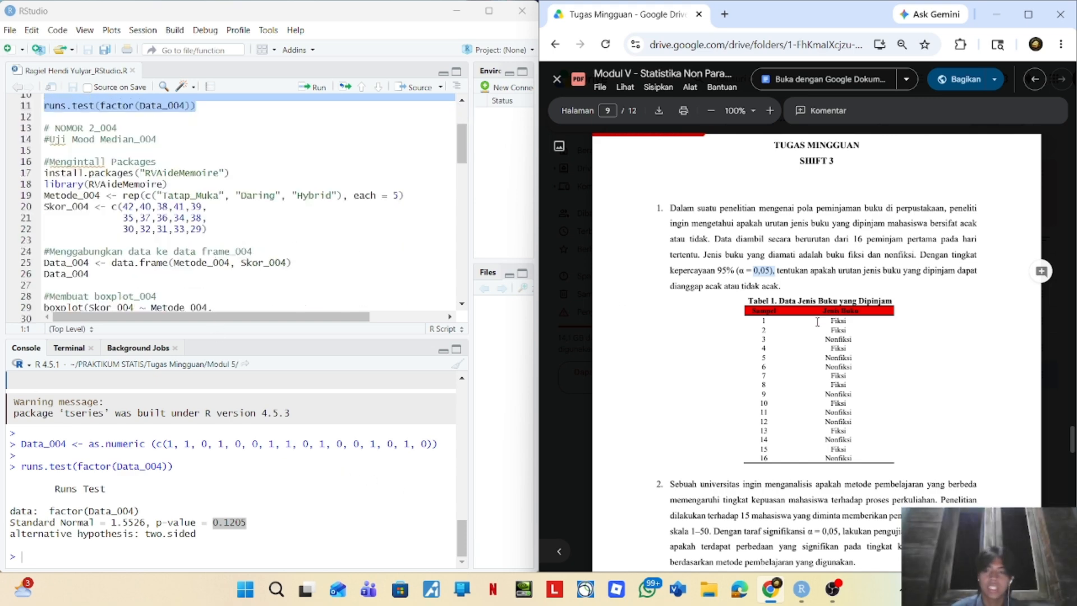
scroll(926, 303, "down", 5)
scroll(920, 297, "down", 2)
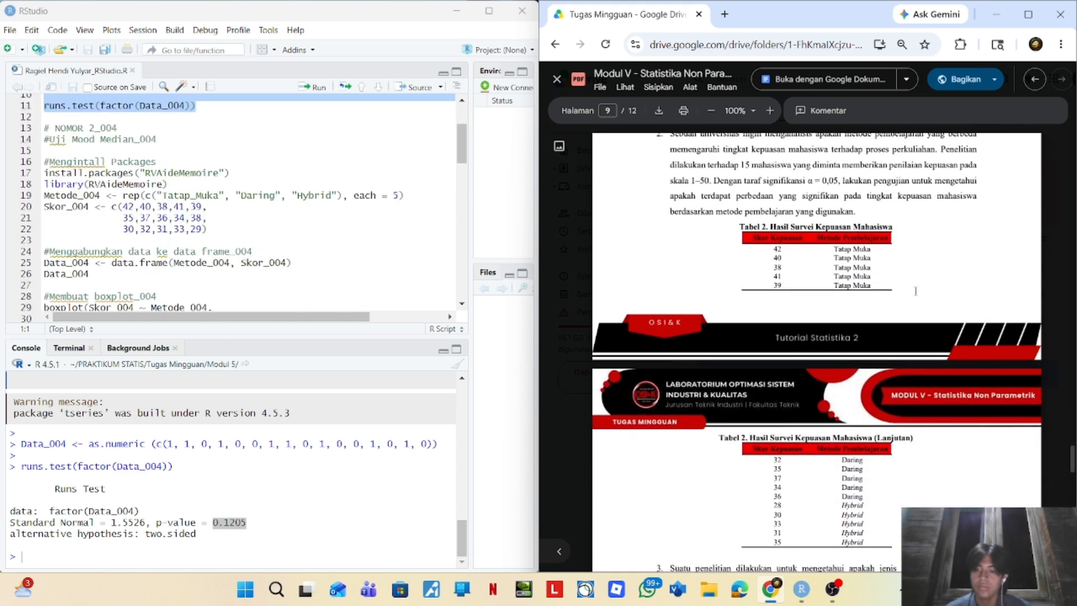
scroll(820, 262, "up", 2)
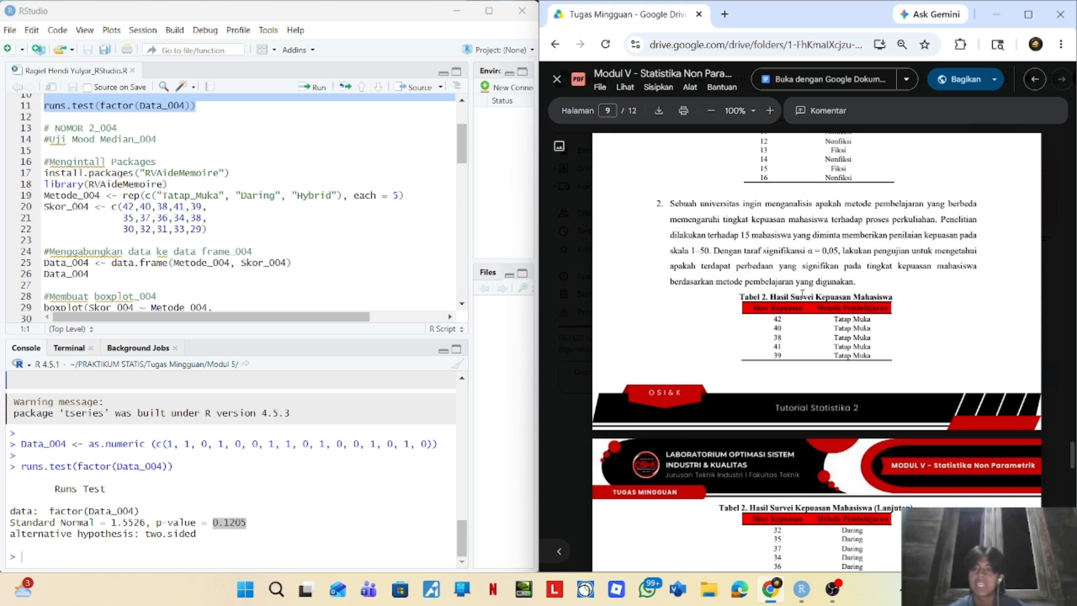
scroll(802, 292, "down", 2)
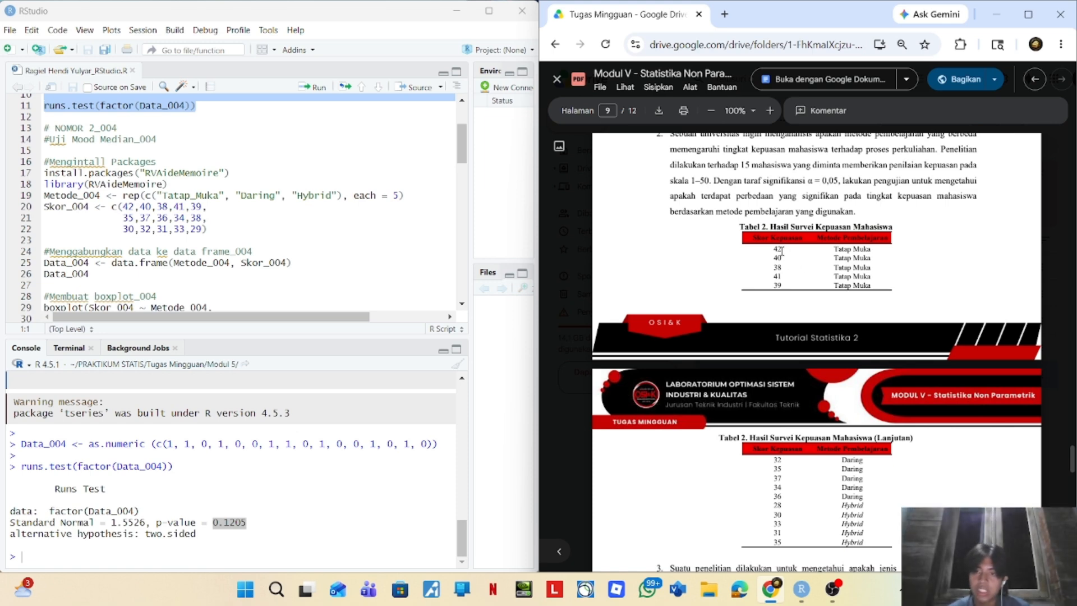
left_click_drag(771, 250, 781, 261)
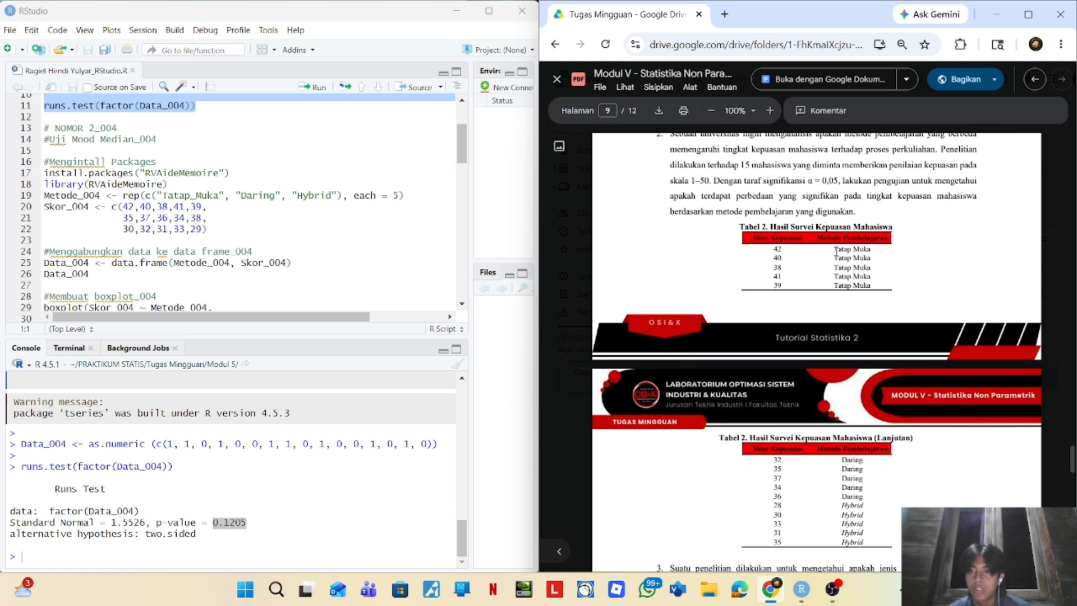
scroll(851, 275, "down", 4)
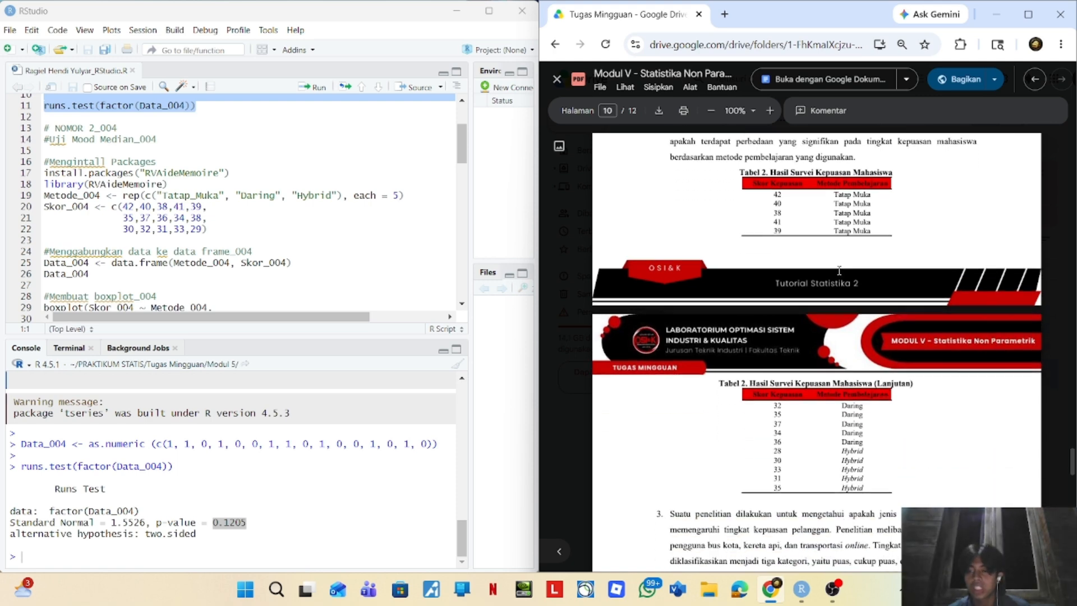
scroll(850, 276, "up", 2)
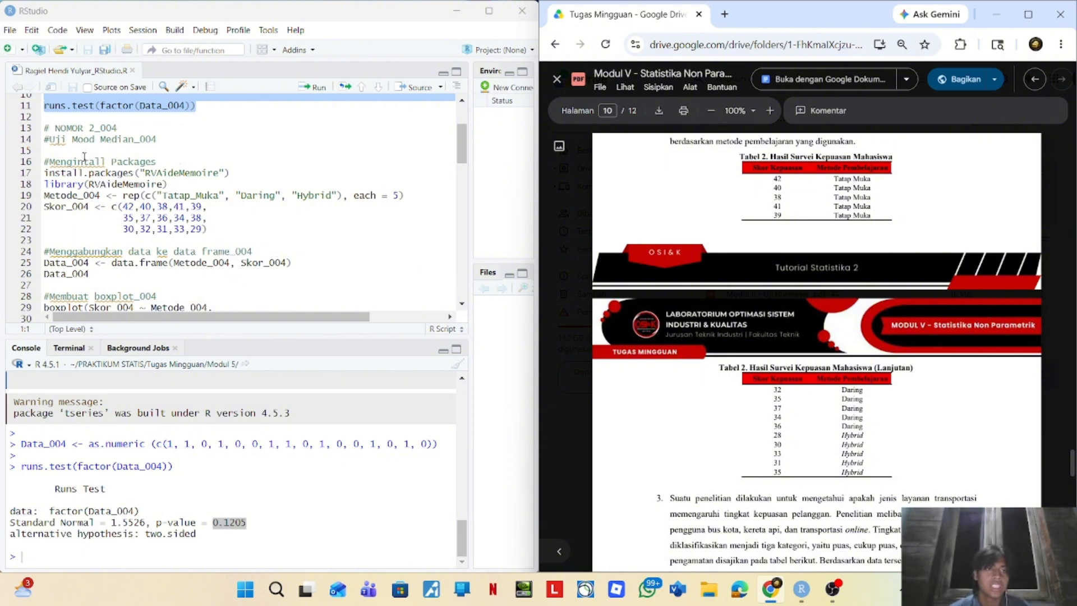
scroll(843, 212, "up", 2)
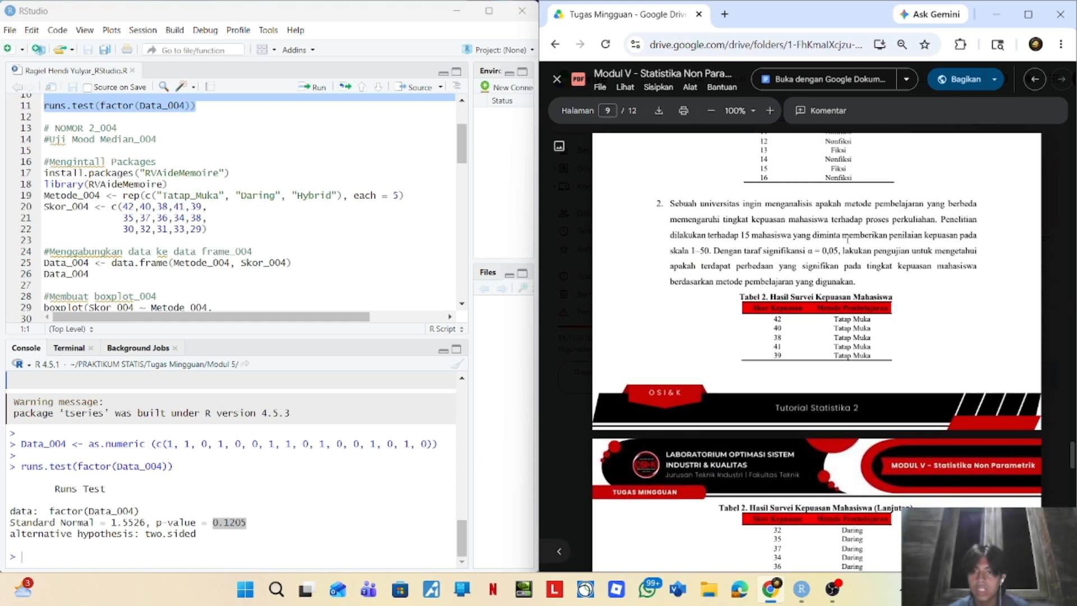
scroll(847, 238, "down", 1)
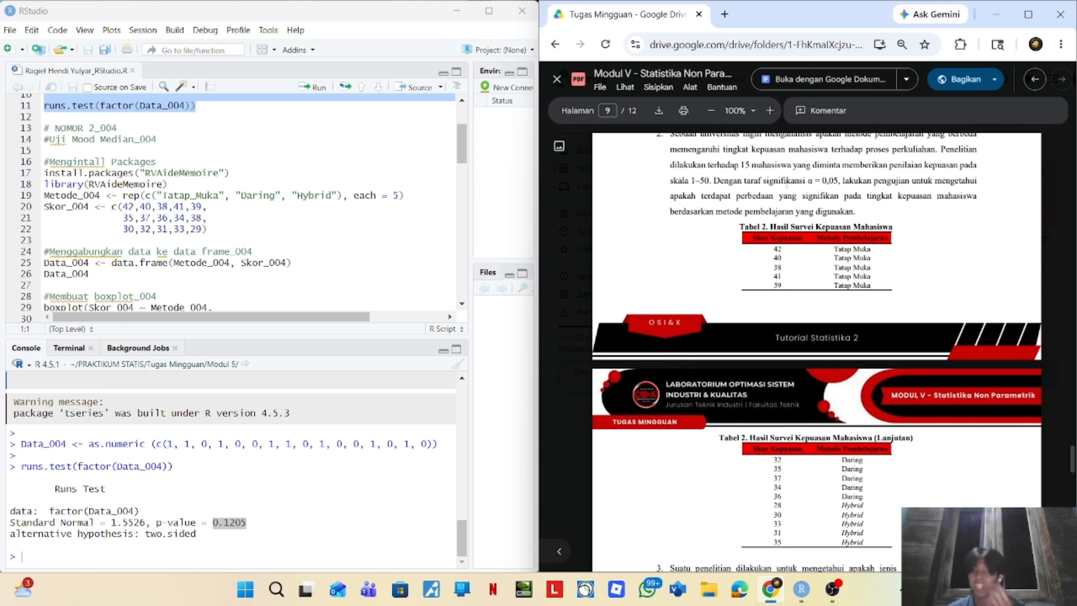
- Check the RVAideMemoire package line and run the whole question 2 code from its NOMOR 2_004 heading through mood.medtest
left_click(174, 218)
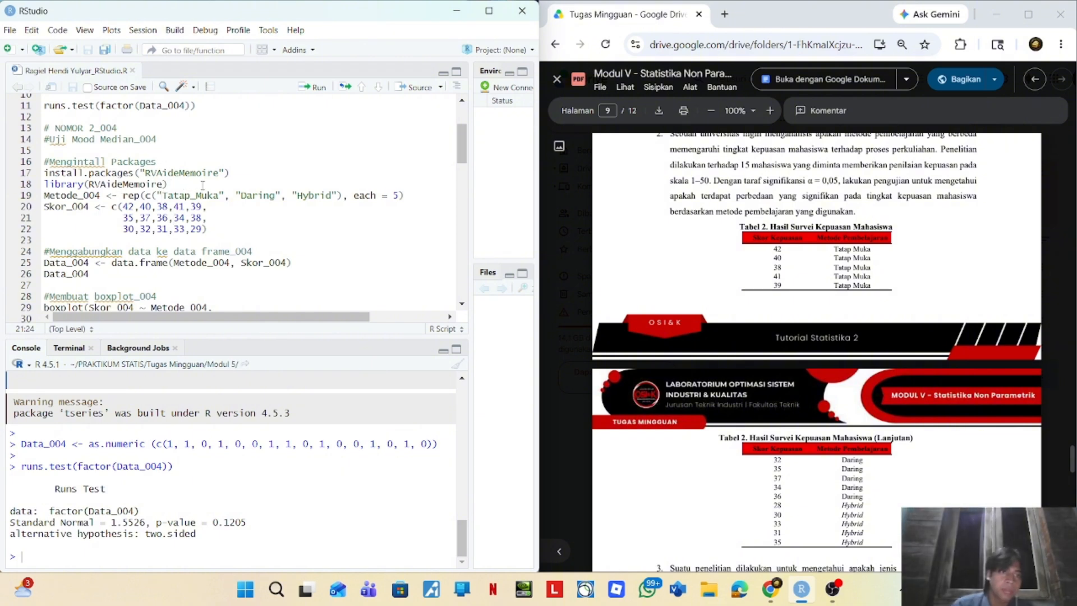
left_click_drag(229, 173, 162, 174)
left_click(162, 173)
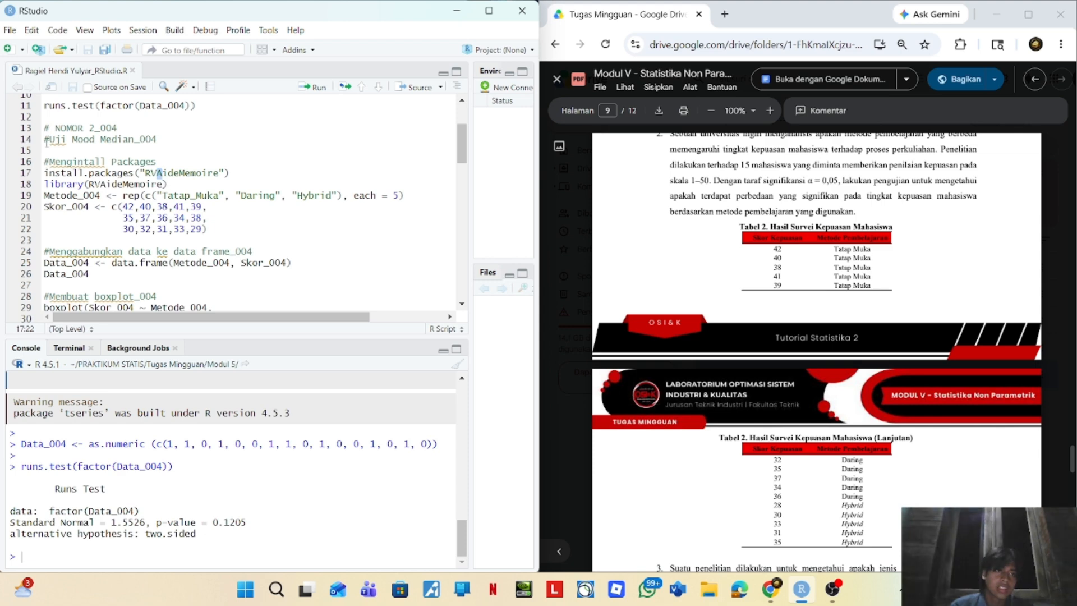
left_click_drag(45, 128, 217, 266)
key("ctrl+Return")
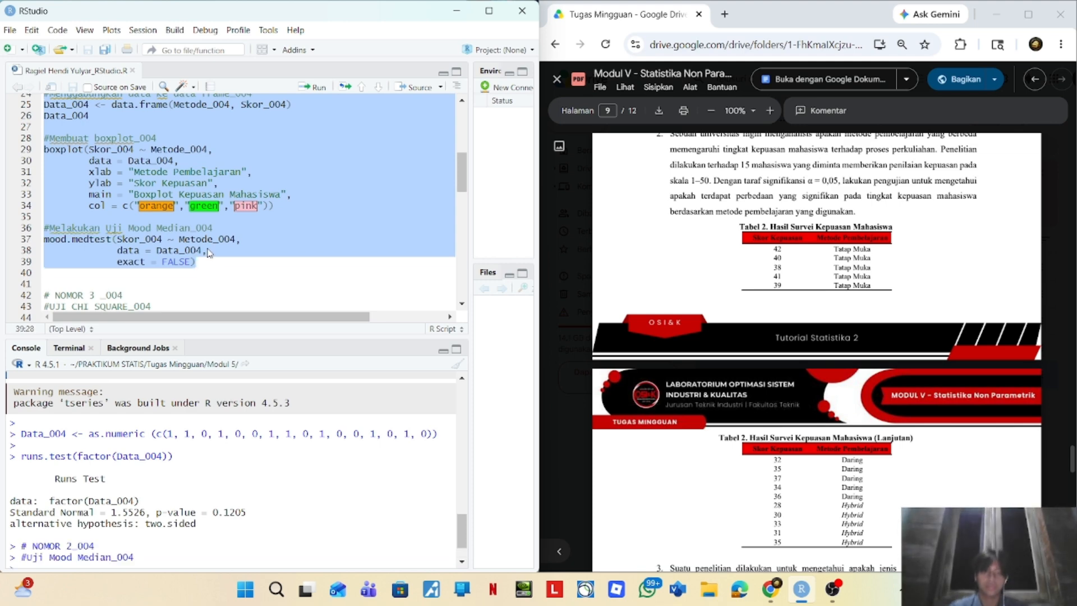
- Enlarge the plot area and rerun question 2's boxplot and Mood's median test so the whole chart fits
scroll(174, 227, "up", 3)
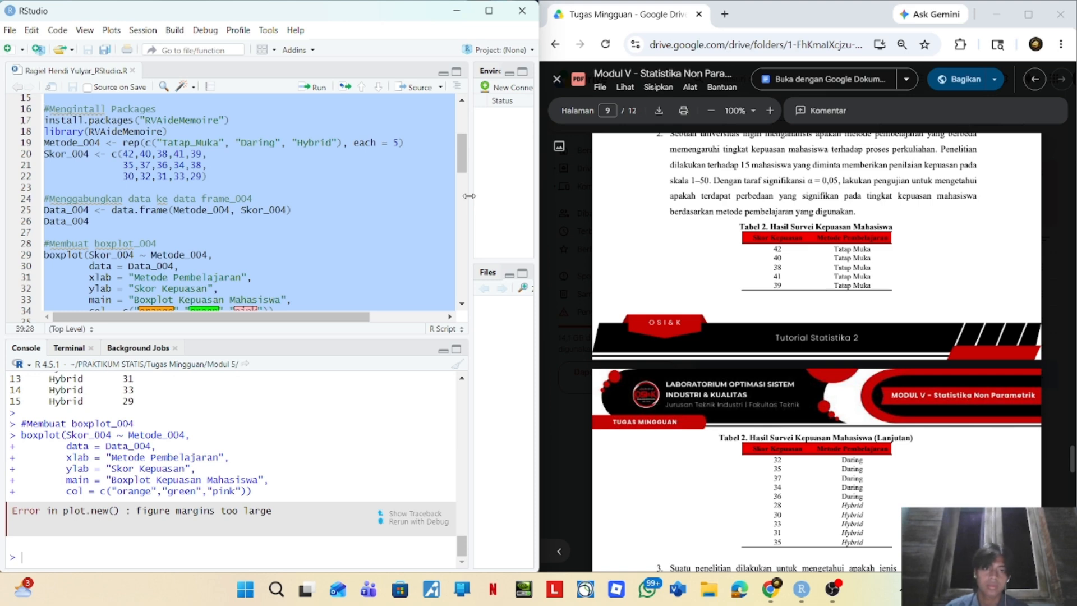
left_click_drag(469, 196, 398, 196)
key("ctrl+Return")
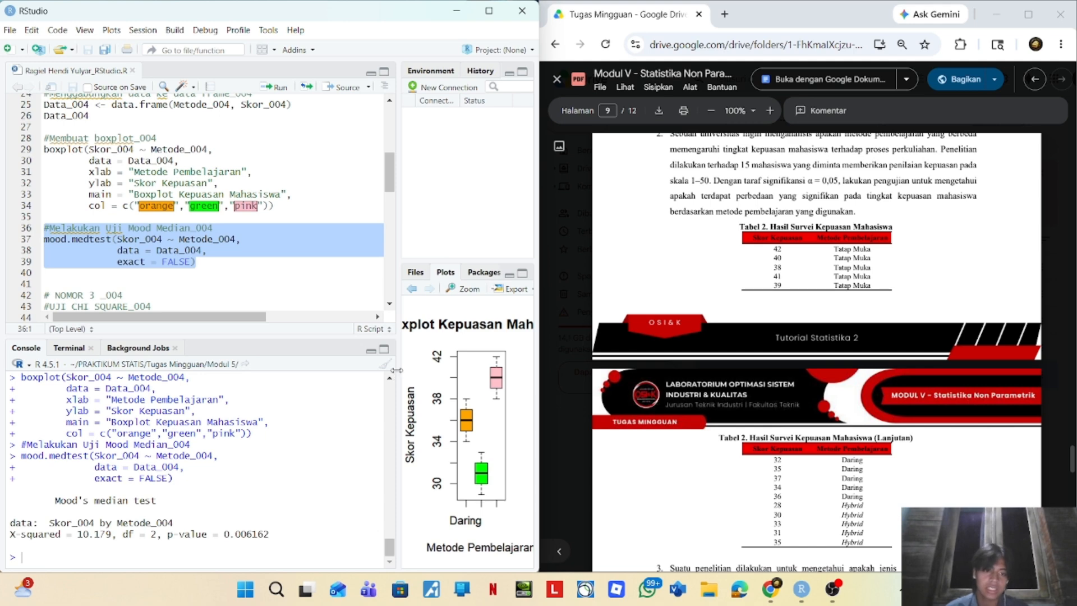
left_click_drag(395, 374, 269, 375)
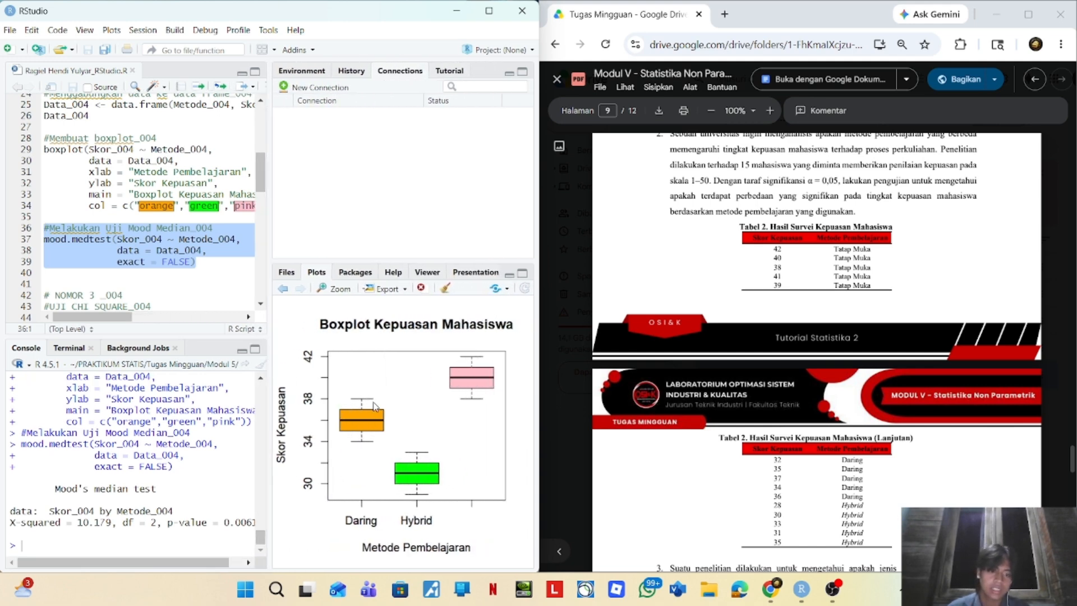